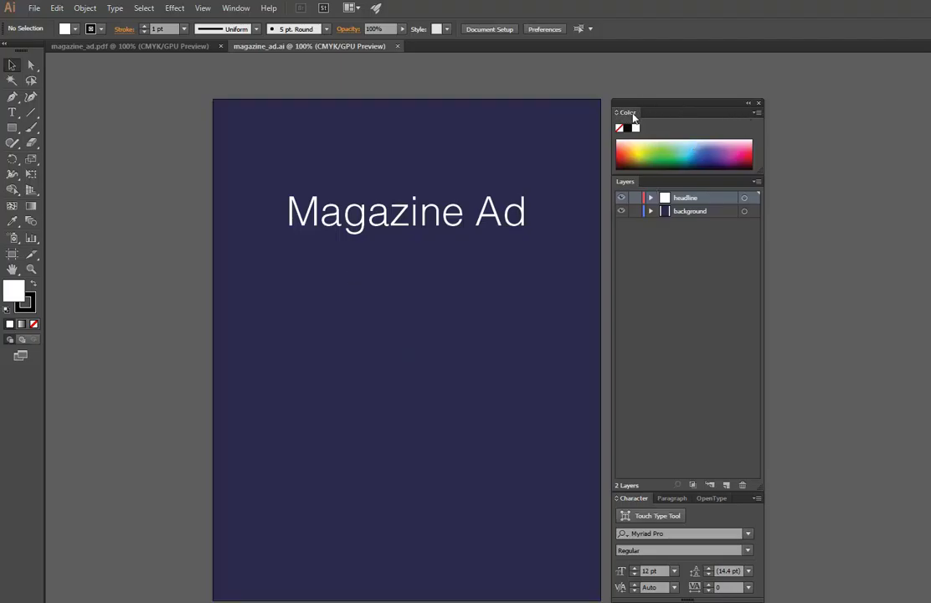
# - Choose CMYK as the colour model for the colour controls and move the floating panel group farther from the artboard
pyautogui.click(755, 112)
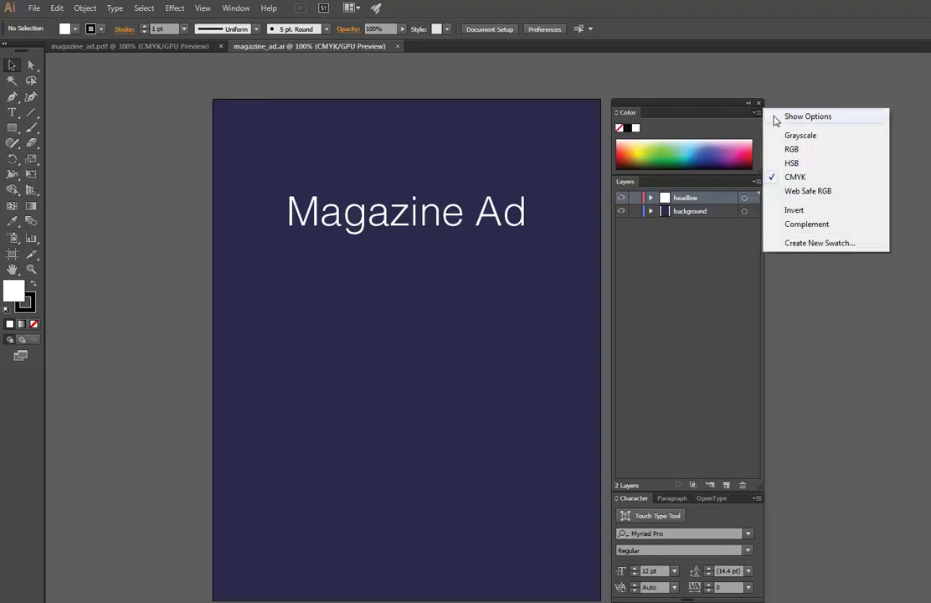
pyautogui.click(816, 180)
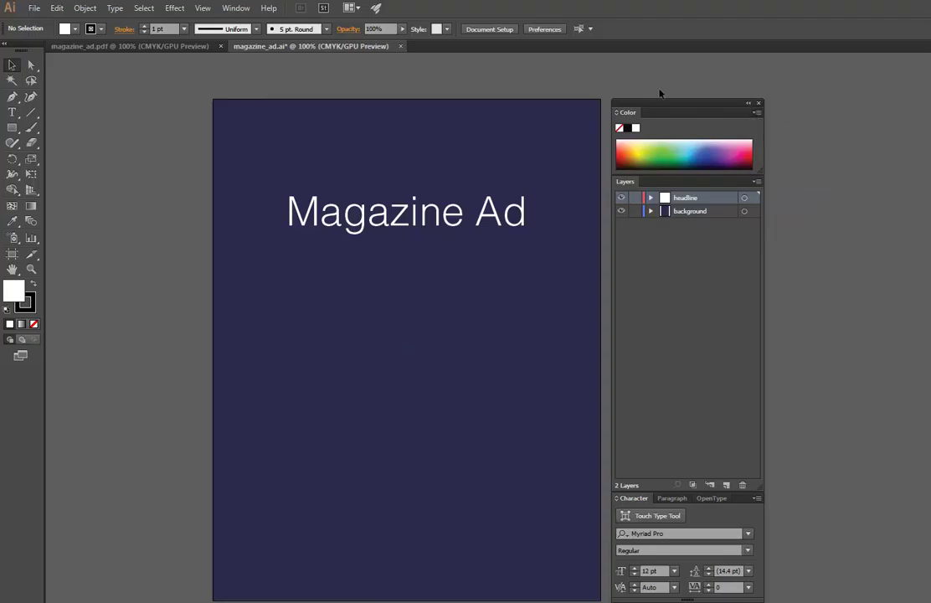
pyautogui.moveTo(650, 106); pyautogui.dragTo(728, 110)
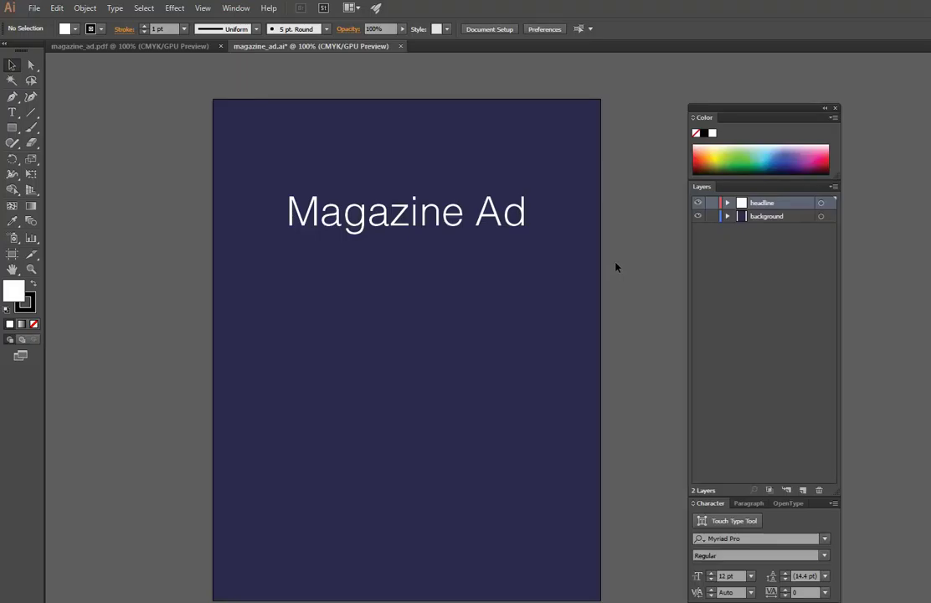
pyautogui.click(569, 272)
pyautogui.click(572, 277)
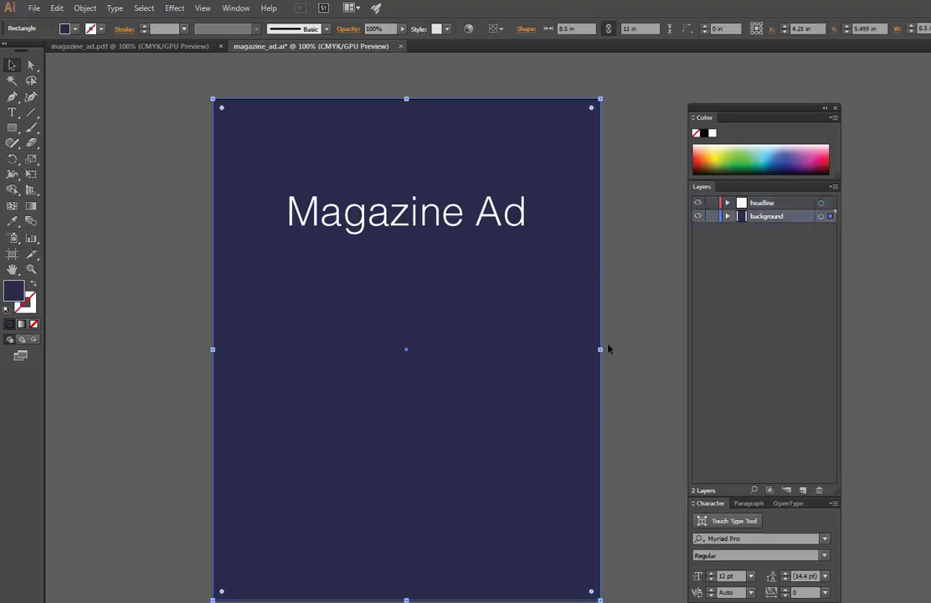
pyautogui.moveTo(601, 350); pyautogui.dragTo(625, 351)
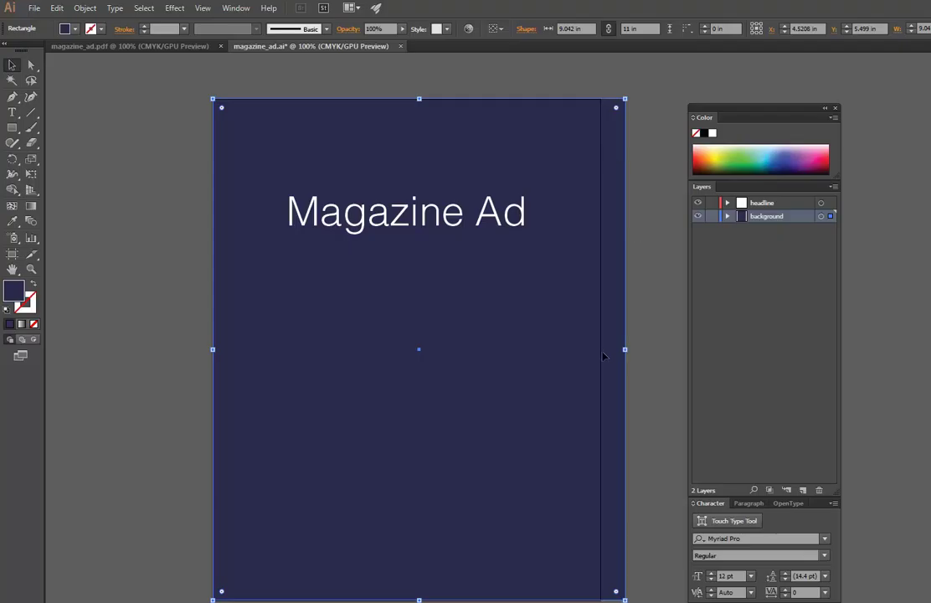
pyautogui.moveTo(626, 349)
pyautogui.mouseDown()
pyautogui.moveTo(576, 346)
pyautogui.moveTo(621, 347)
pyautogui.mouseUp()
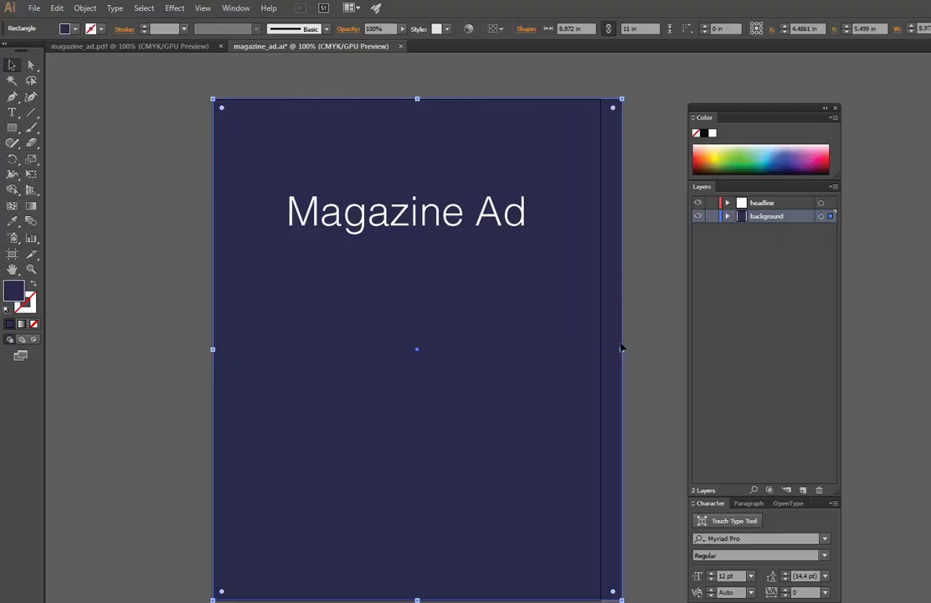
pyautogui.moveTo(622, 346); pyautogui.dragTo(601, 343)
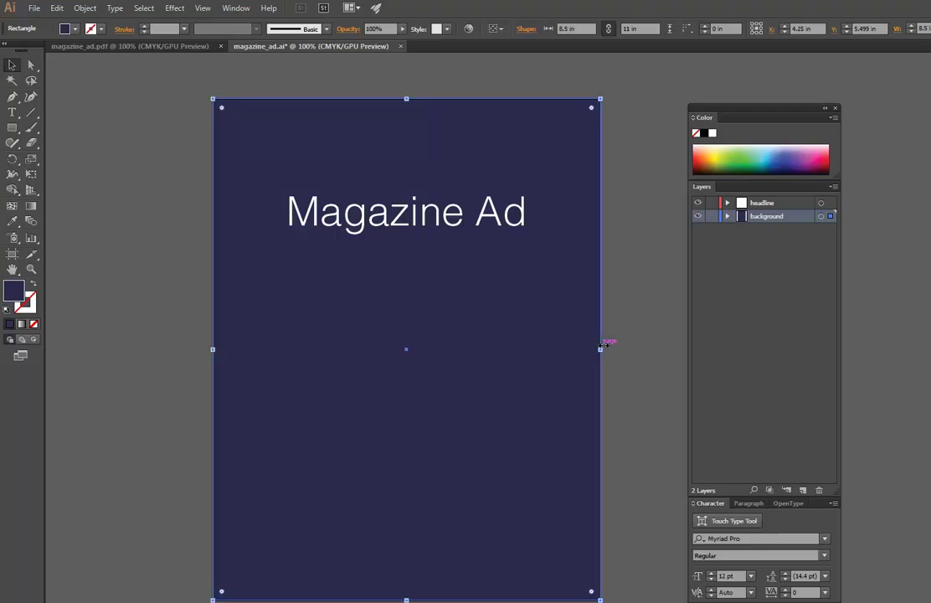
pyautogui.click(642, 324)
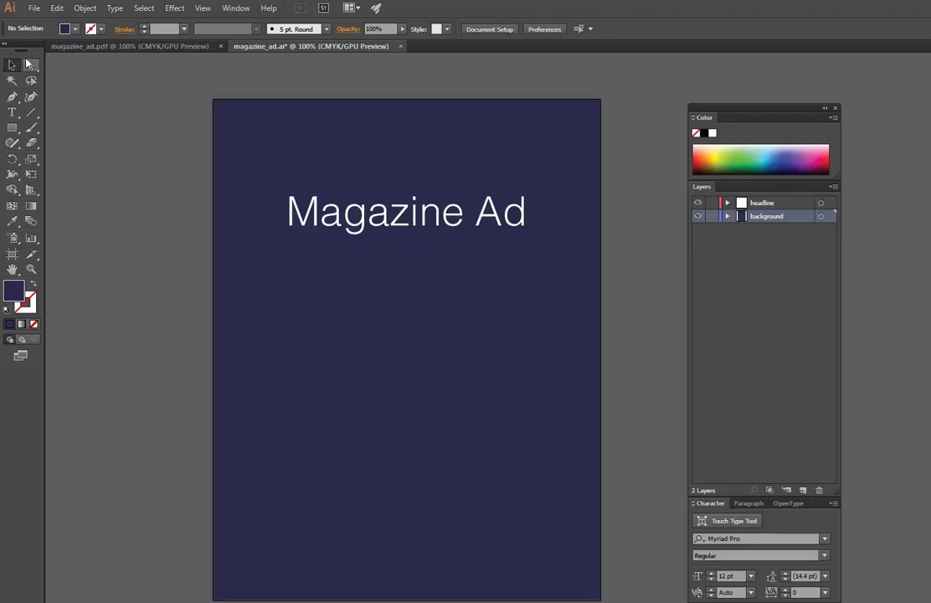
# - Set the document bleed to 0.125 in on all four sides
pyautogui.click(32, 8)
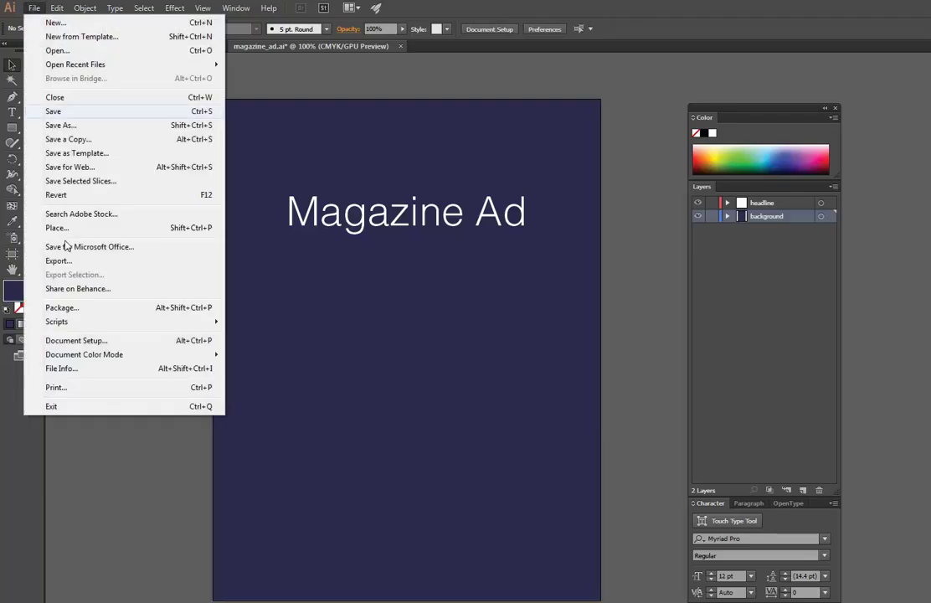
pyautogui.click(84, 339)
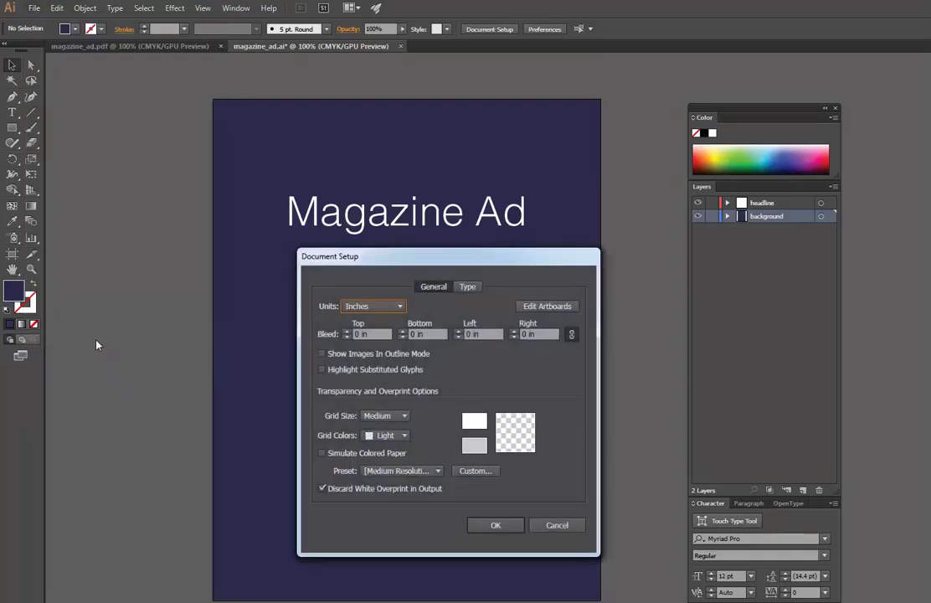
pyautogui.doubleClick(352, 334)
pyautogui.write('0.125')
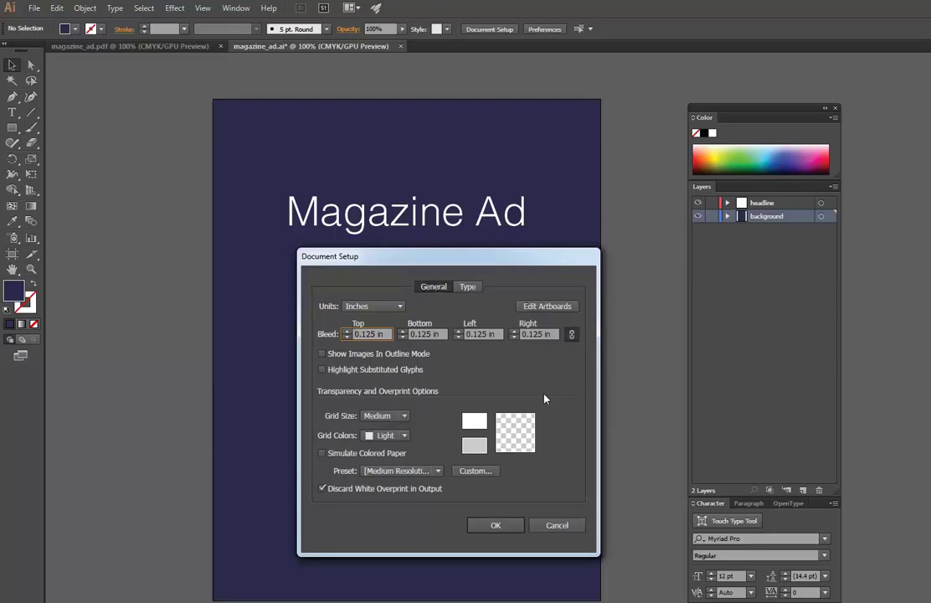
pyautogui.click(495, 525)
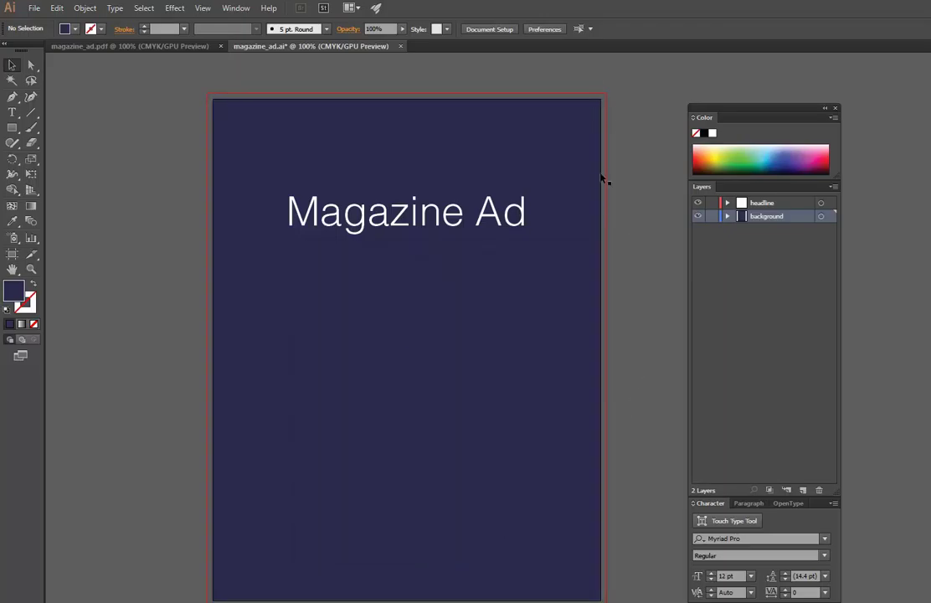
# - Extend the background rectangle past all four artboard edges to cover the bleed, making it about 8.85 by 11.33 in
pyautogui.click(435, 131)
pyautogui.moveTo(405, 98); pyautogui.dragTo(406, 92)
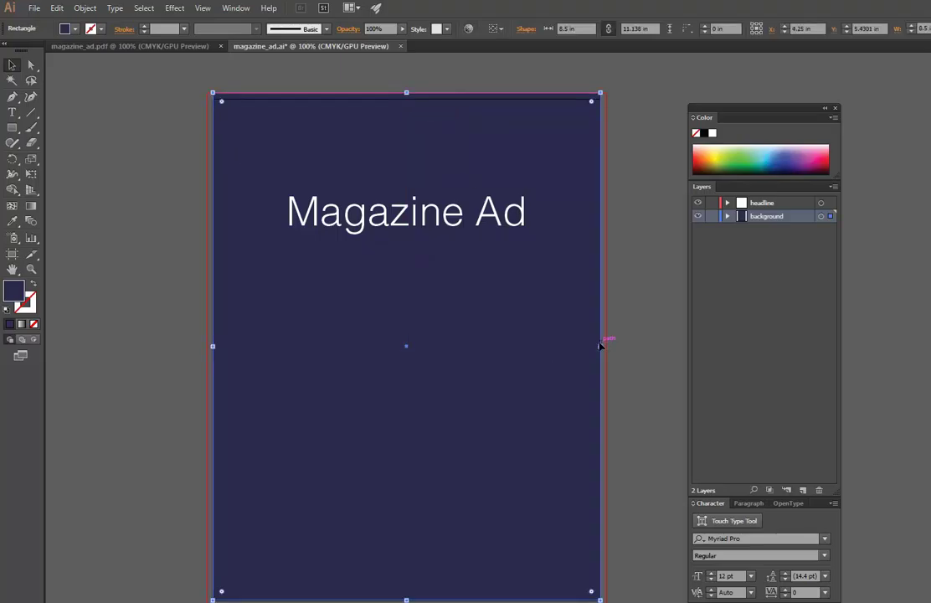
pyautogui.moveTo(602, 345); pyautogui.dragTo(604, 346)
pyautogui.moveTo(408, 597); pyautogui.dragTo(409, 602)
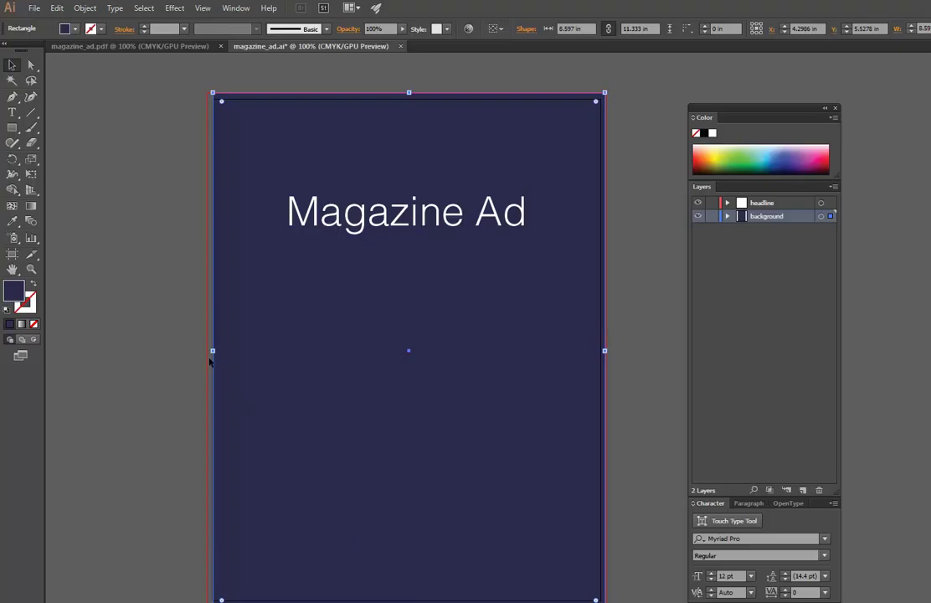
pyautogui.moveTo(212, 351); pyautogui.dragTo(206, 351)
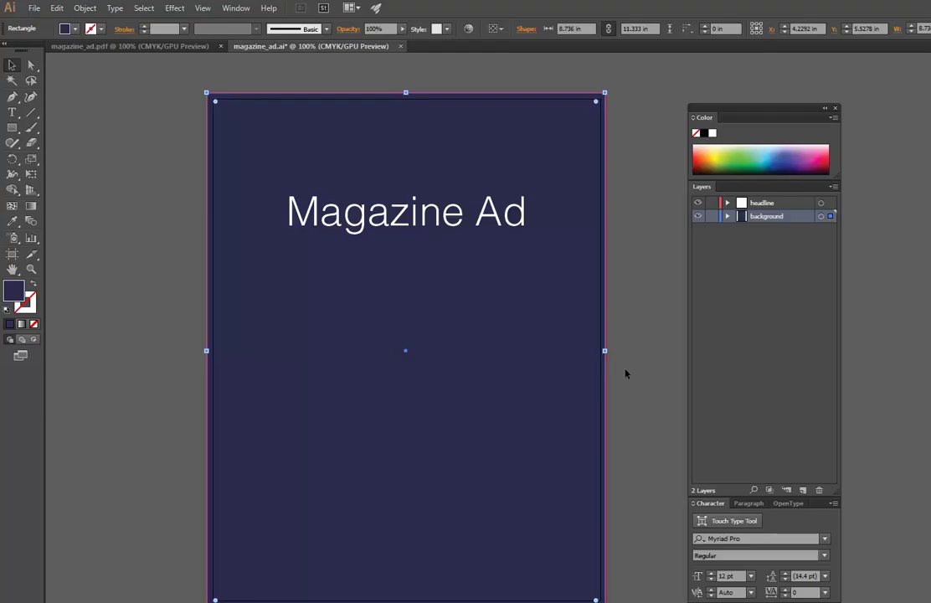
pyautogui.moveTo(604, 351)
pyautogui.mouseDown()
pyautogui.moveTo(584, 349)
pyautogui.moveTo(615, 351)
pyautogui.moveTo(580, 347)
pyautogui.moveTo(611, 346)
pyautogui.mouseUp()
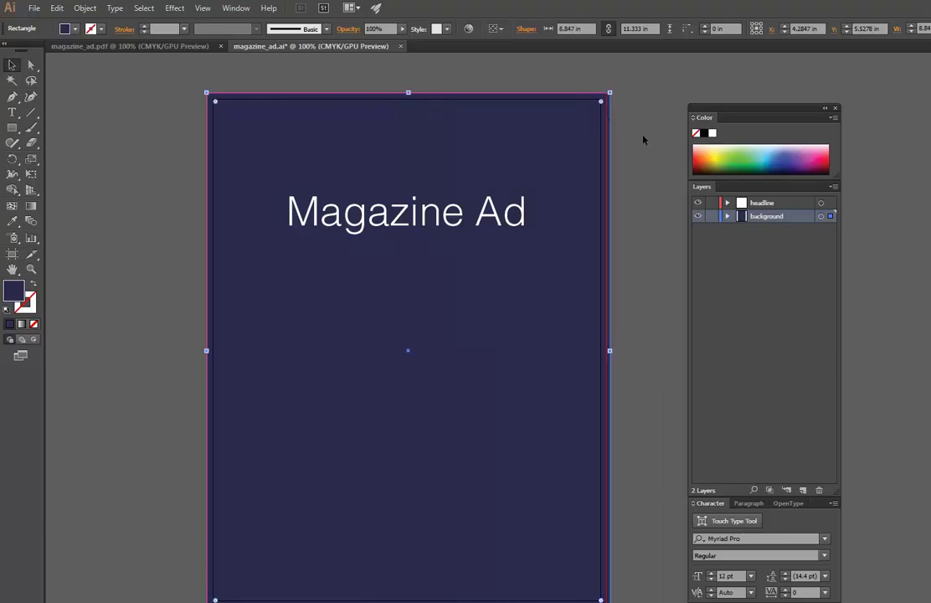
pyautogui.click(490, 69)
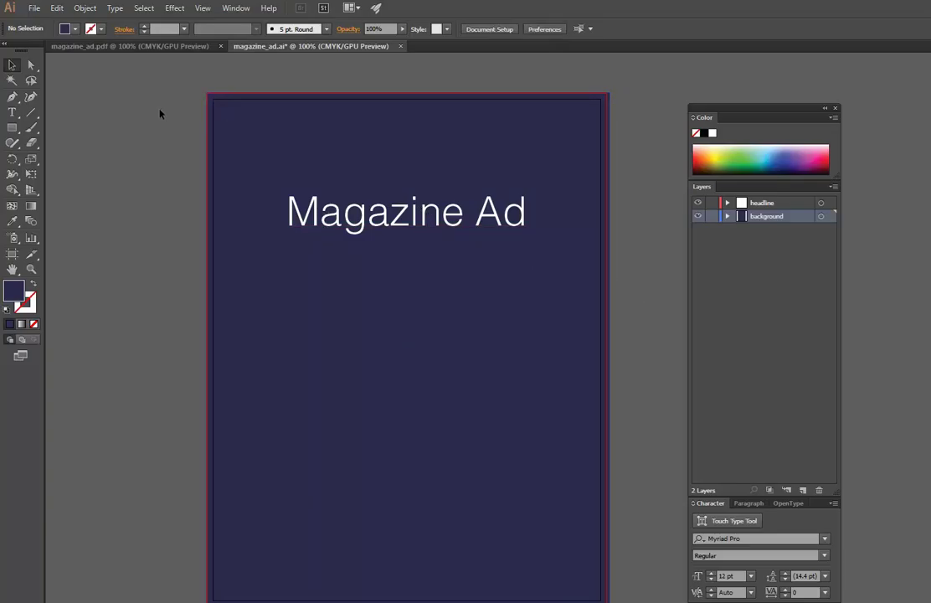
# - Start saving the ad in Adobe PDF format as magazine_ad.pdf in the magazine ad folder
pyautogui.click(34, 10)
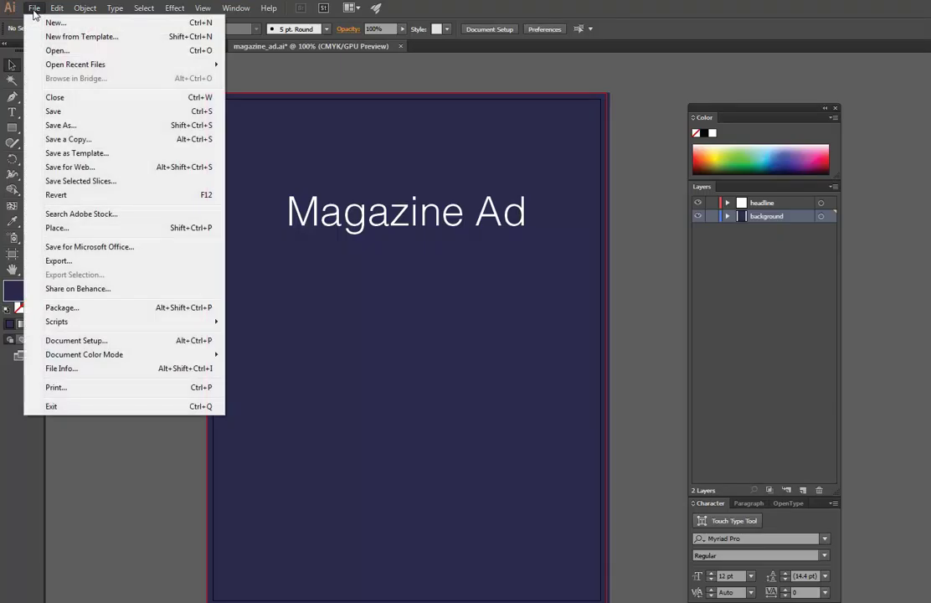
pyautogui.click(56, 126)
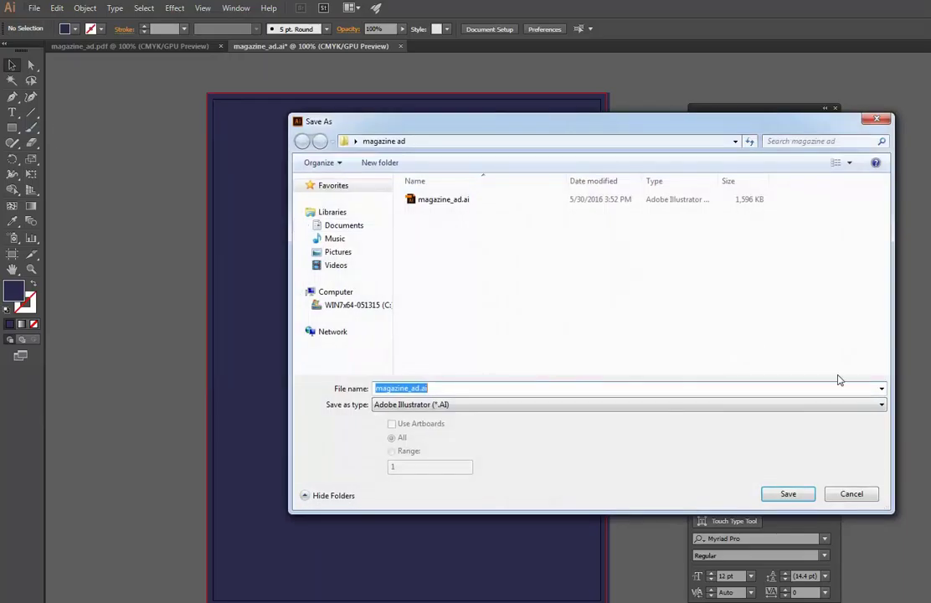
pyautogui.click(880, 403)
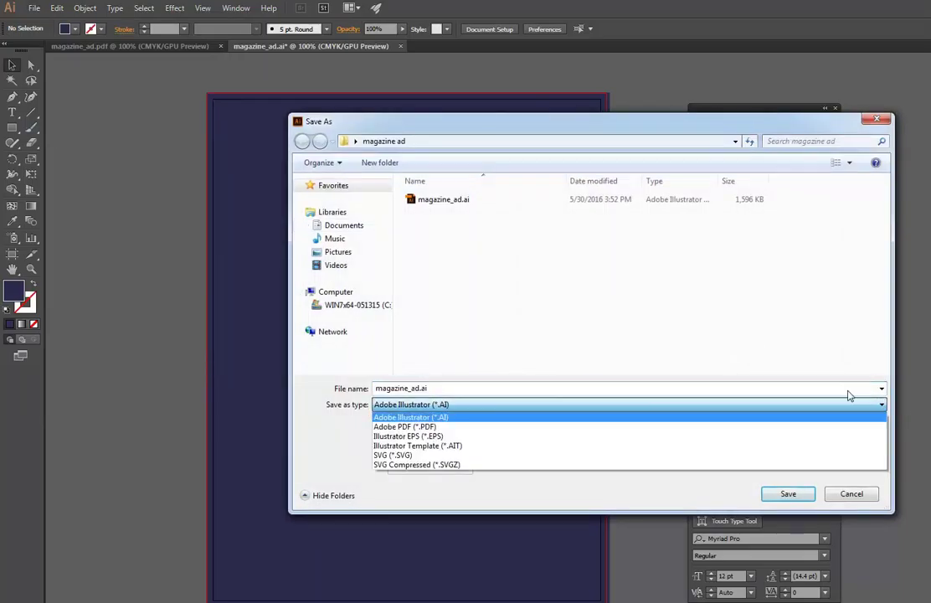
pyautogui.click(471, 427)
pyautogui.click(788, 494)
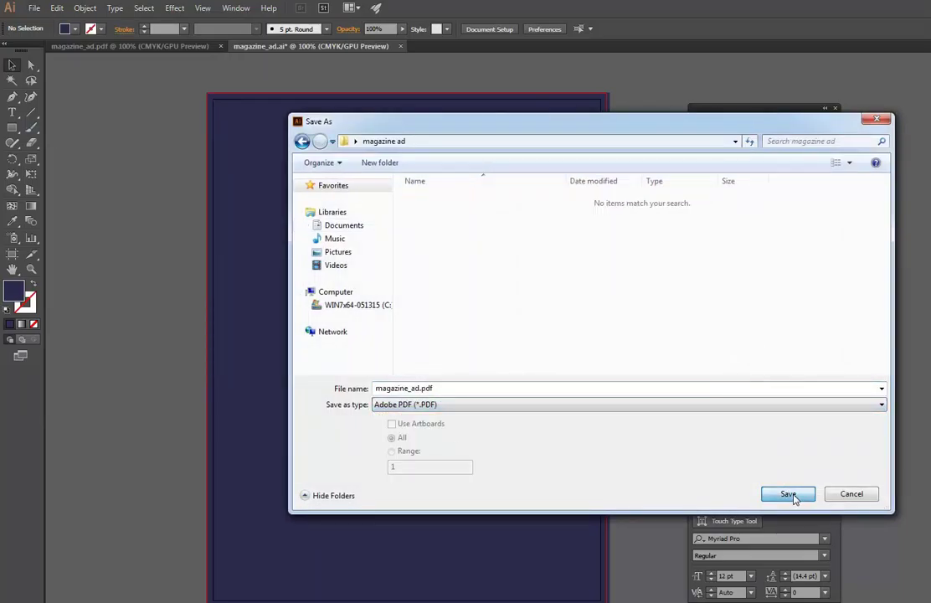
# - Add trim marks to the PDF output, keep the document bleed settings, and save the PDF
pyautogui.moveTo(517, 142)
pyautogui.mouseDown()
pyautogui.moveTo(555, 165)
pyautogui.moveTo(528, 151)
pyautogui.mouseUp()
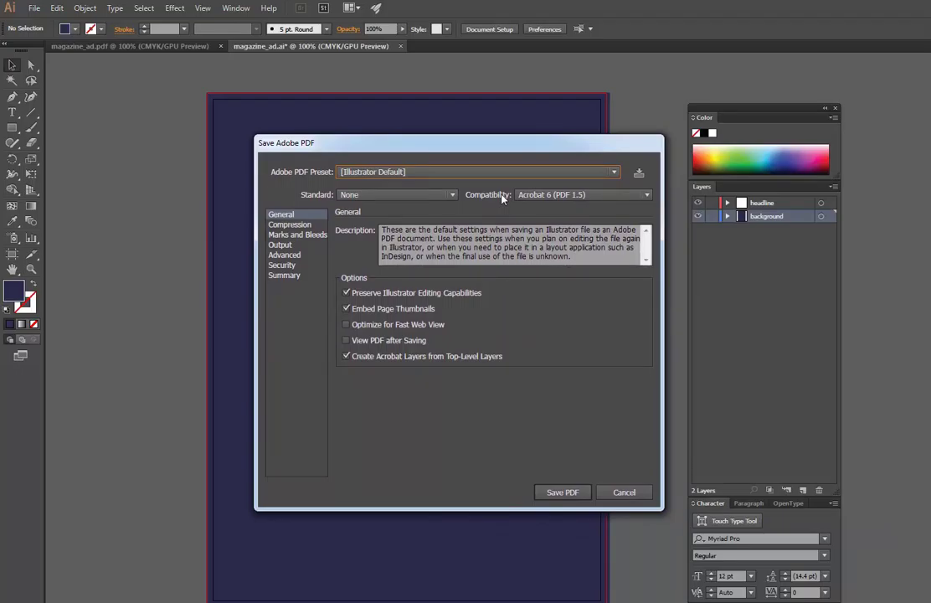
pyautogui.click(289, 235)
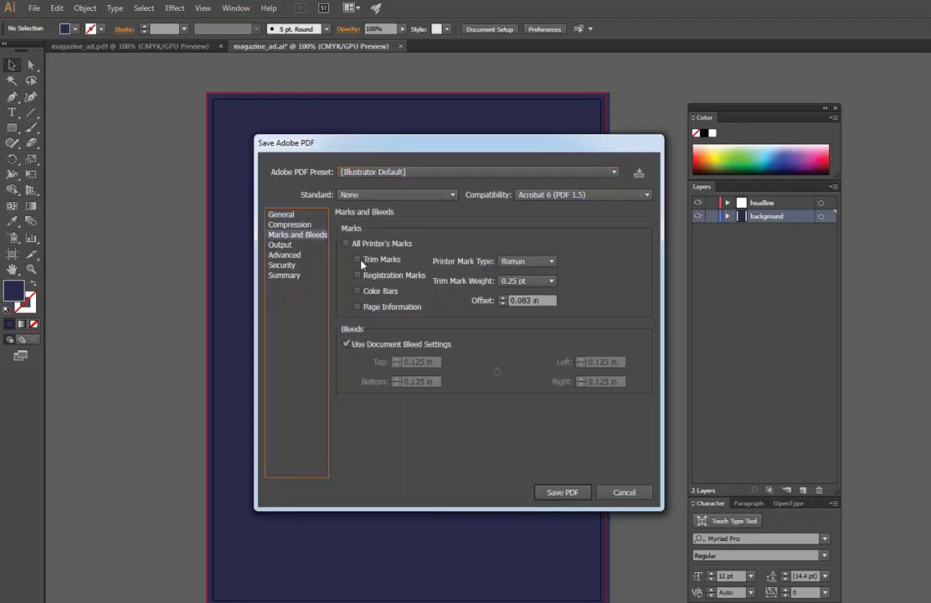
pyautogui.click(359, 260)
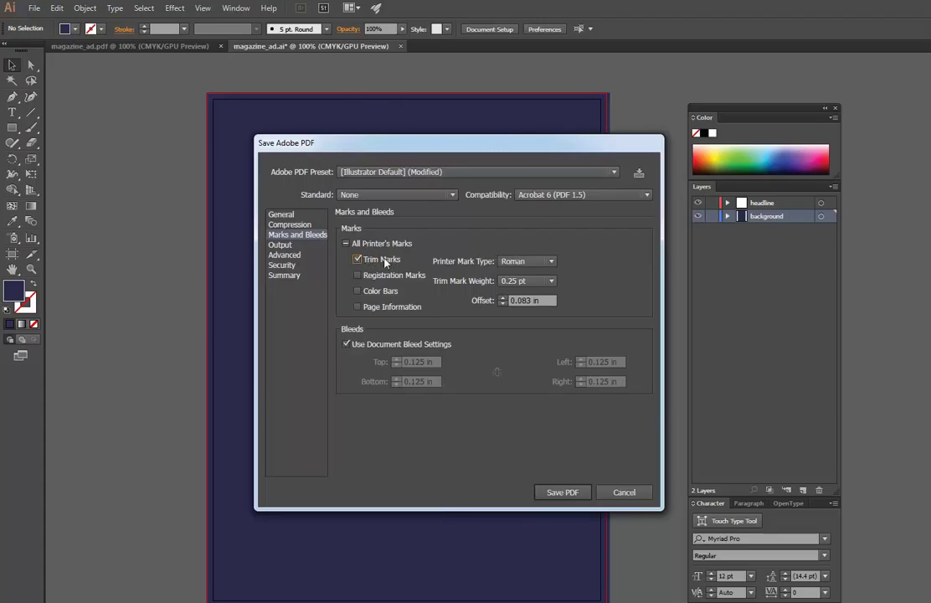
pyautogui.click(561, 494)
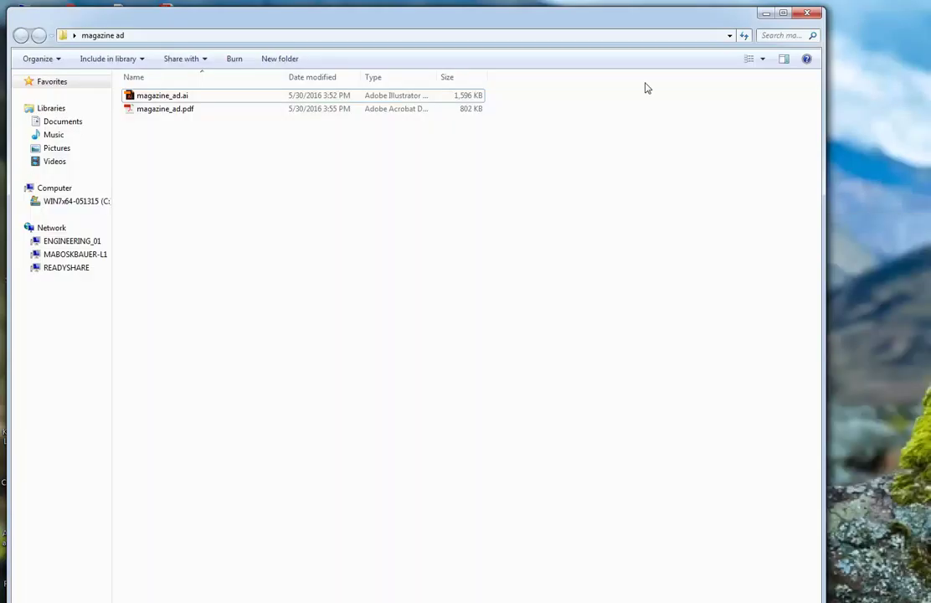
# - Open magazine_ad.pdf from the magazine ad folder in Adobe Acrobat Reader and examine its trim marks and bleed
pyautogui.click(141, 110)
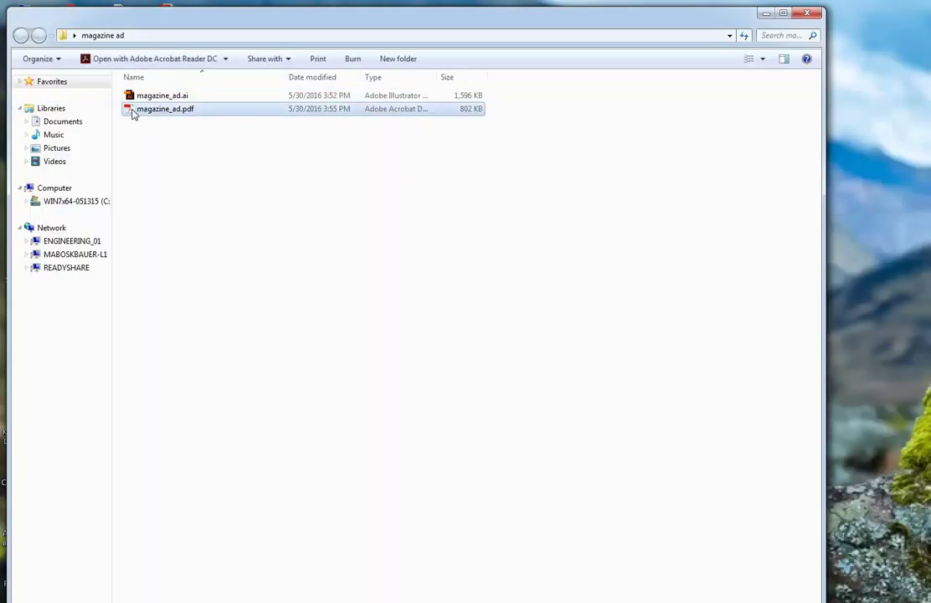
pyautogui.doubleClick(129, 110)
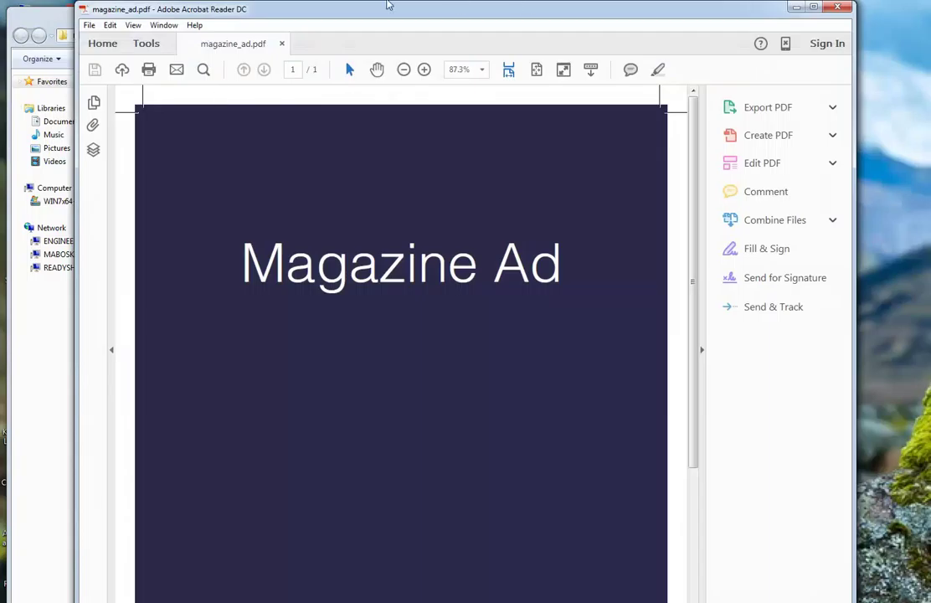
pyautogui.moveTo(382, 17); pyautogui.dragTo(410, 19)
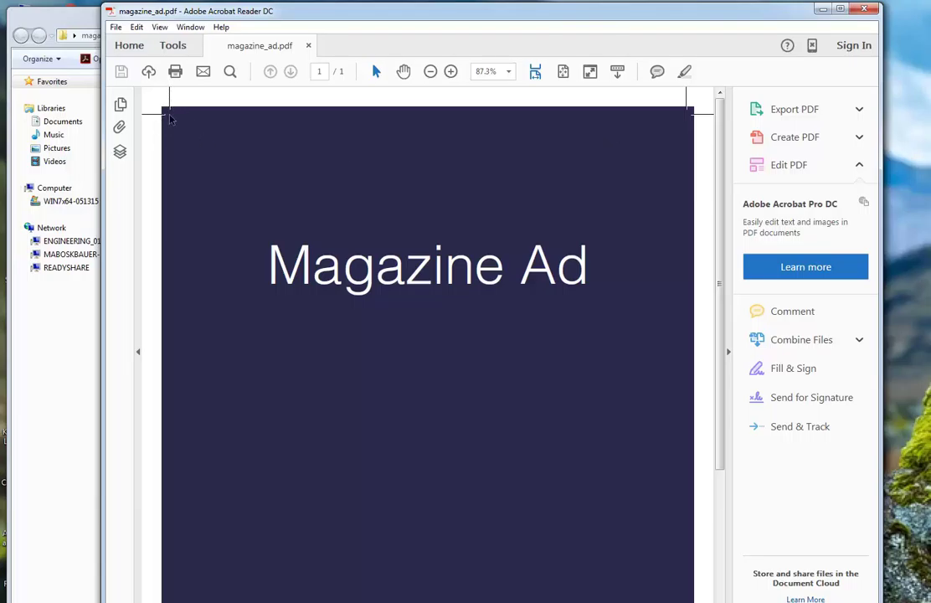
pyautogui.moveTo(588, 16)
pyautogui.mouseDown()
pyautogui.moveTo(598, 25)
pyautogui.moveTo(562, 29)
pyautogui.moveTo(589, 30)
pyautogui.mouseUp()
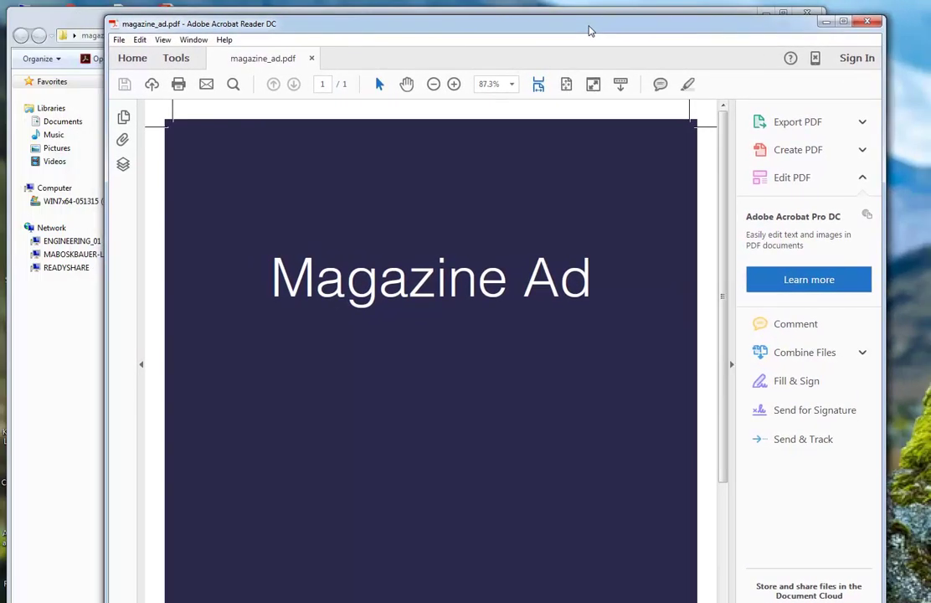